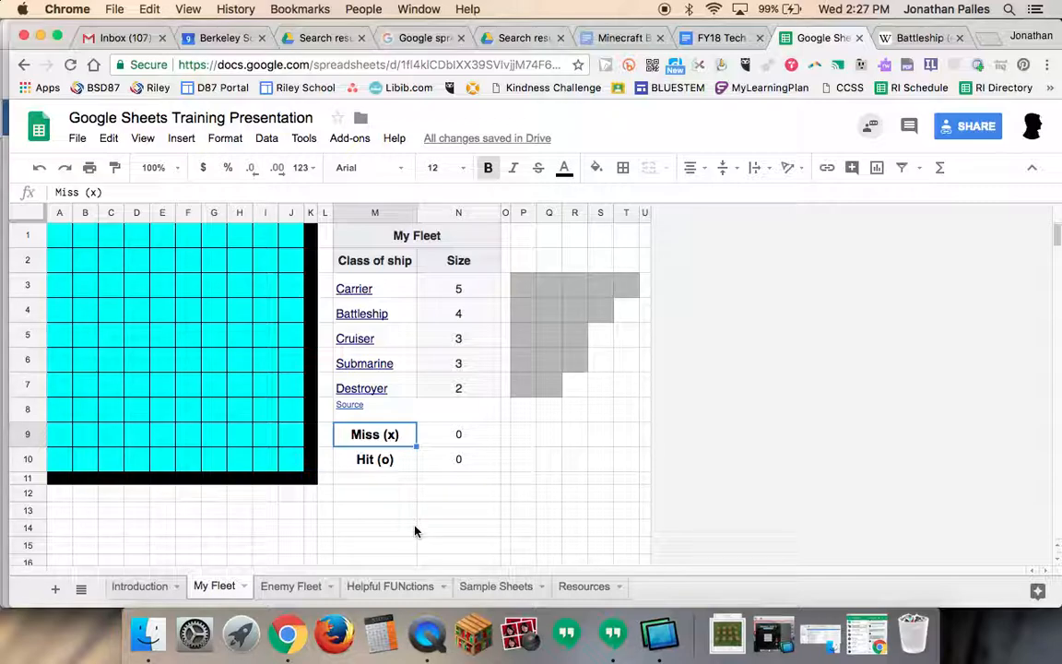
# Step: Examine the ship sizes and the COUNTIF formula behind the Miss (x) count on the My Fleet sheet
pyautogui.click(475, 445)
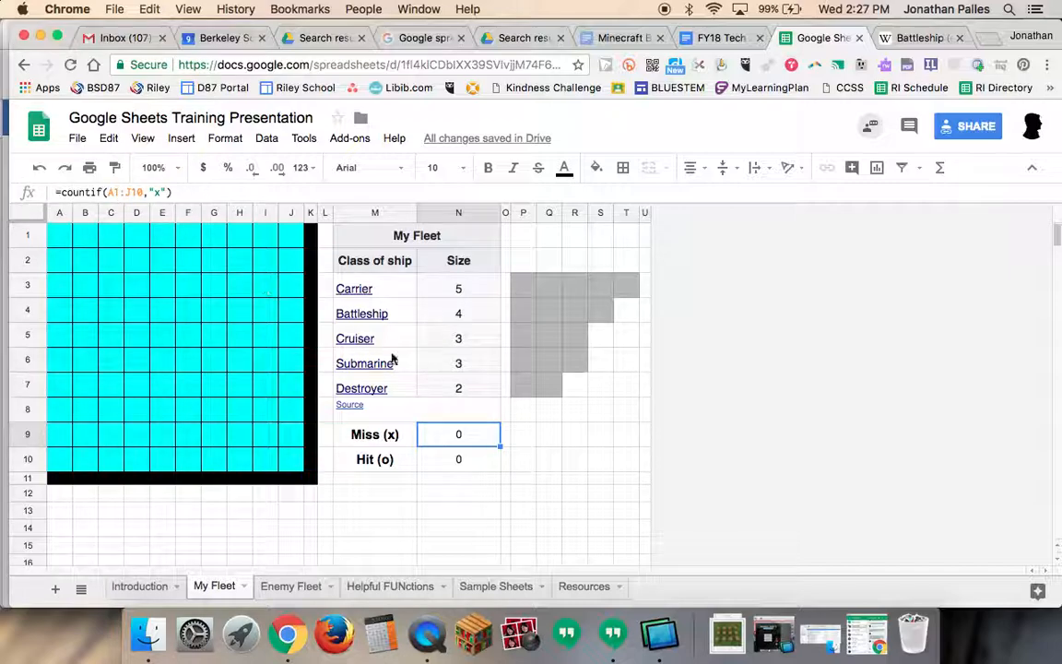
pyautogui.click(442, 388)
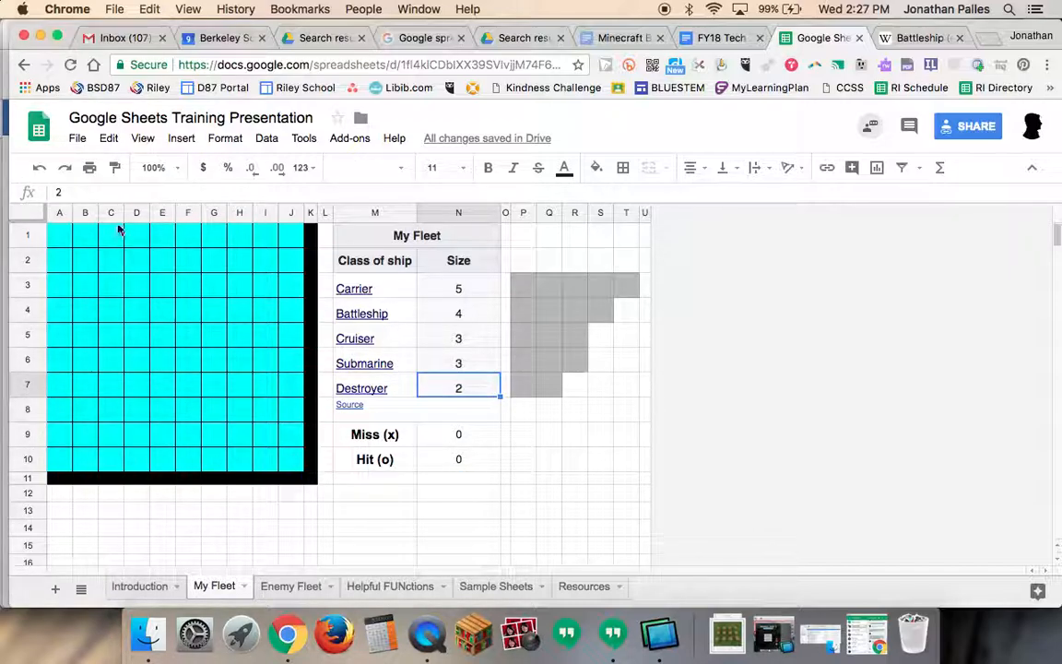
pyautogui.click(439, 372)
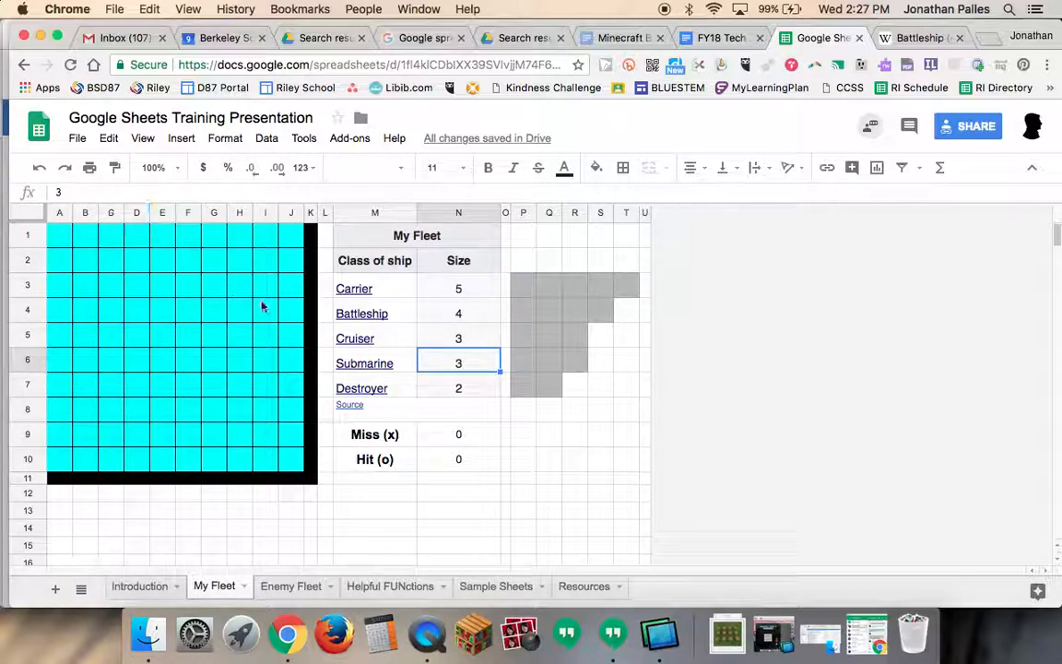
pyautogui.click(391, 373)
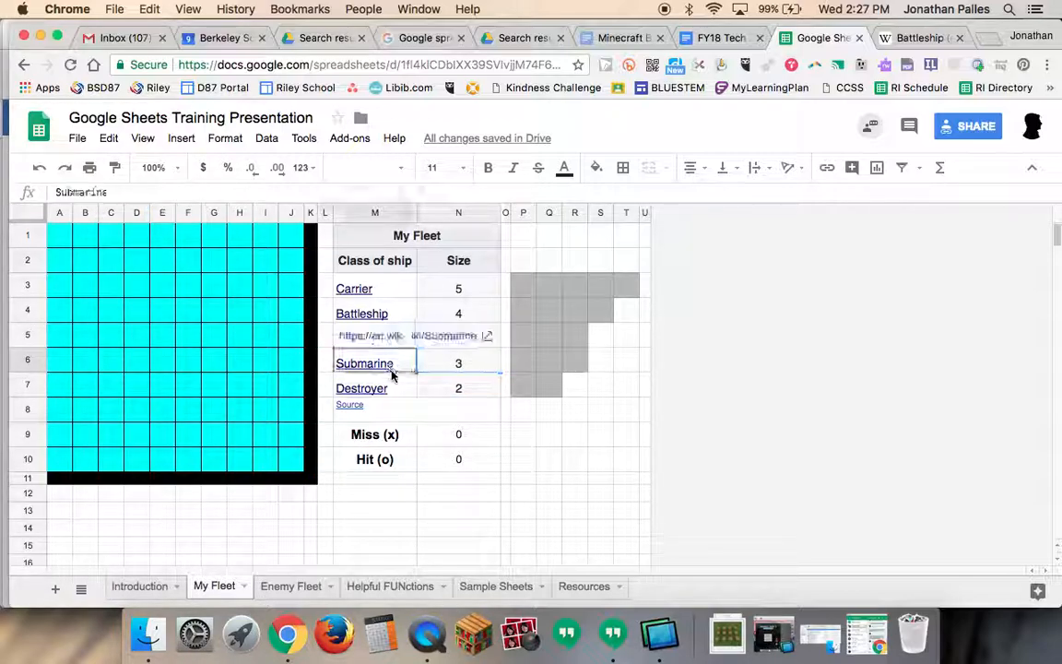
pyautogui.click(460, 436)
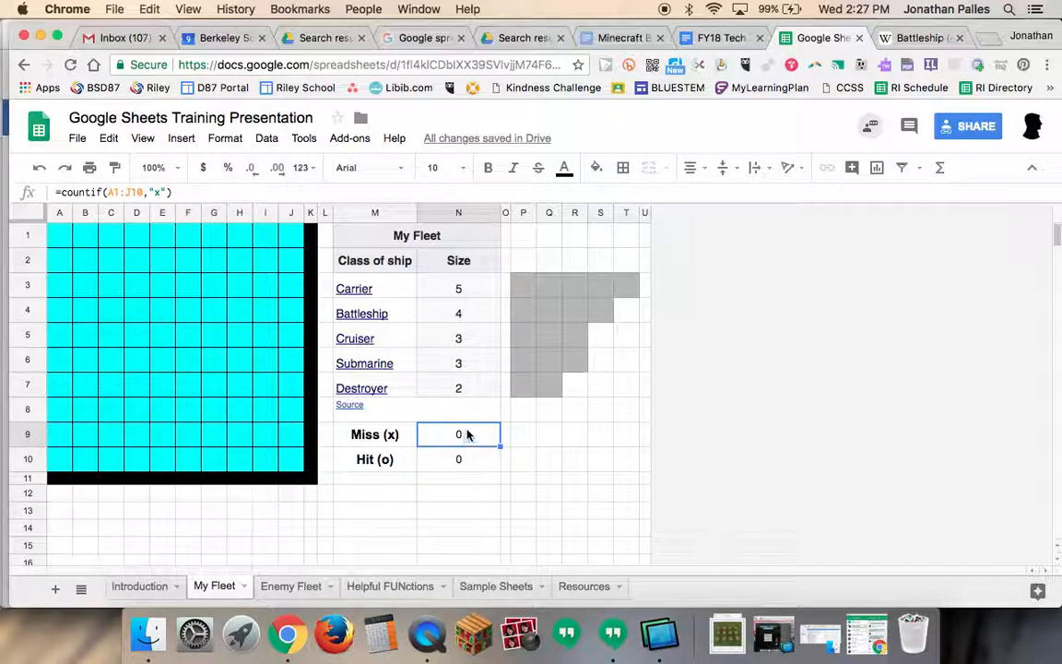
# Step: Test the miss counter on the My Fleet grid by entering x in cell E4 and in F5 through F9
pyautogui.click(166, 312)
pyautogui.write('x')
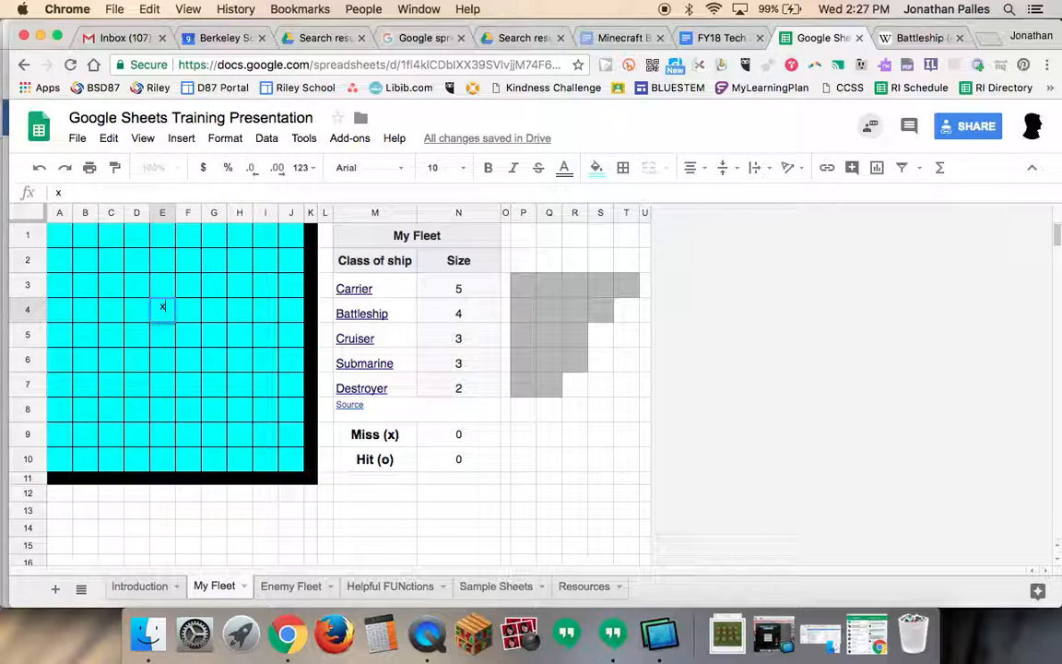
pyautogui.press('Right')
pyautogui.press('Down')
pyautogui.write('x')
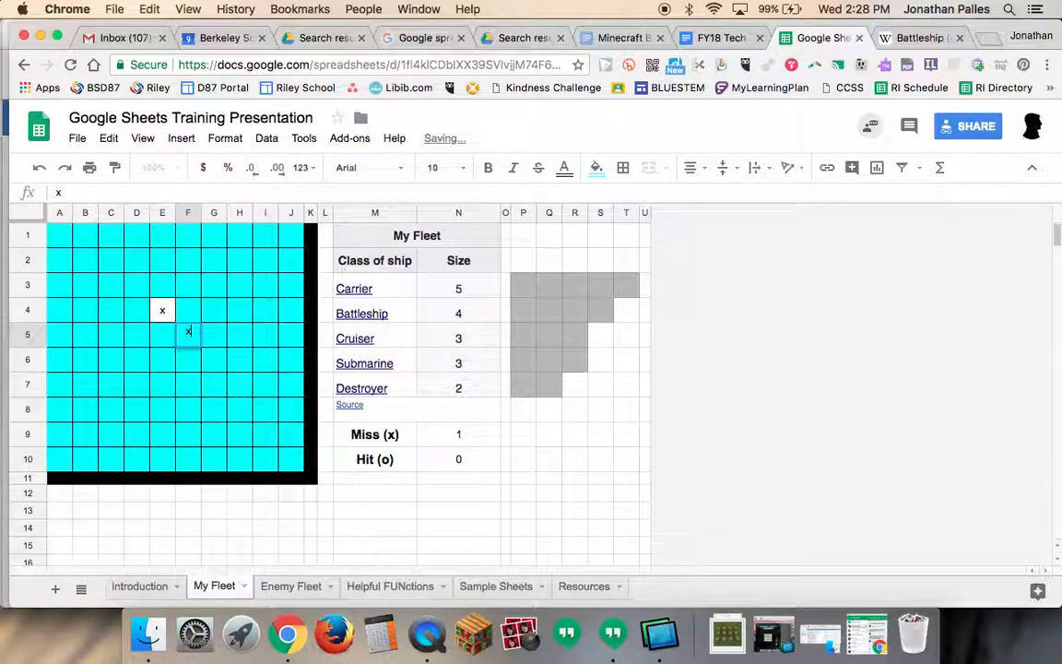
pyautogui.press('Return')
pyautogui.write('x')
pyautogui.press('Return')
pyautogui.write('x')
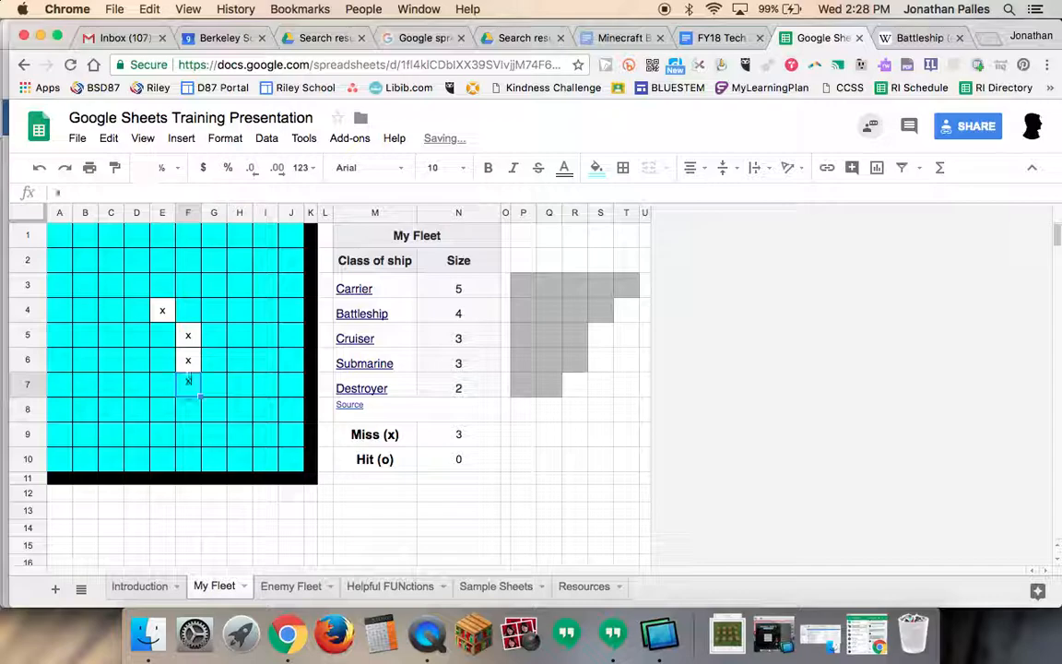
pyautogui.press('Return')
pyautogui.write('x')
pyautogui.press('Return')
pyautogui.write('x')
pyautogui.press('Tab')
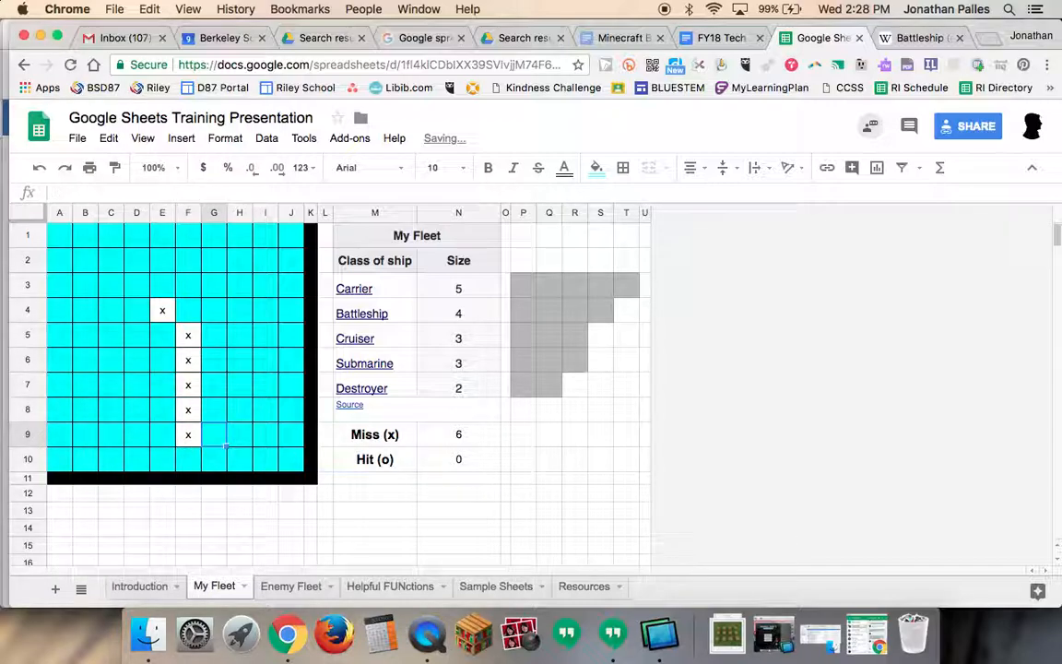
# Step: Enter o in cells G9 and G7 to test the hit counter, and clear all the test marks within D3:H10
pyautogui.write('o')
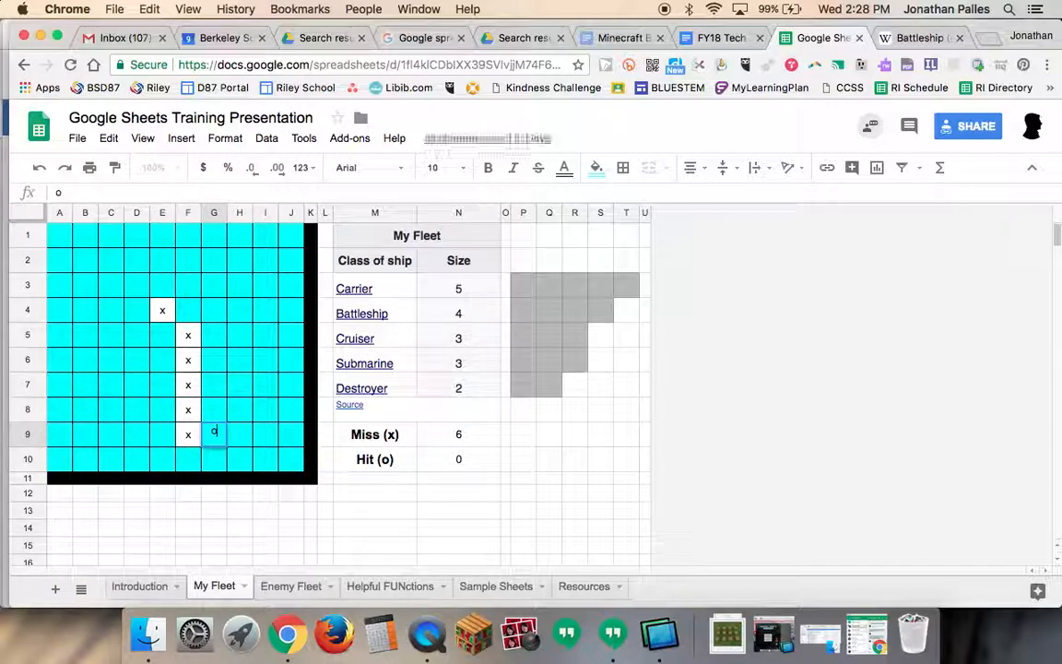
pyautogui.press('Up')
pyautogui.press('Up')
pyautogui.write('o')
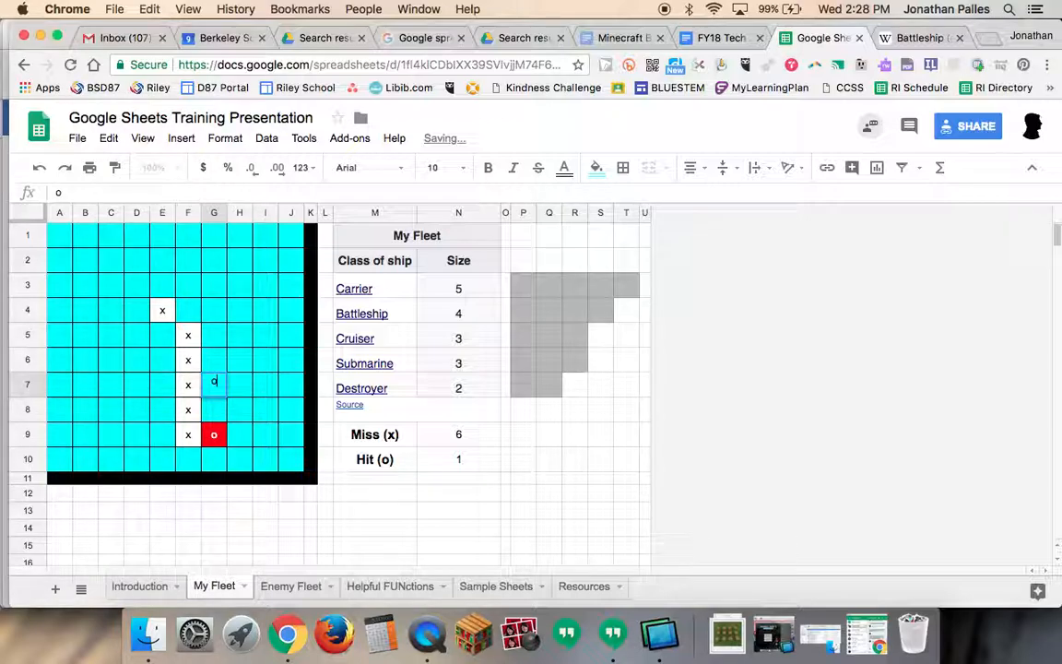
pyautogui.press('Up')
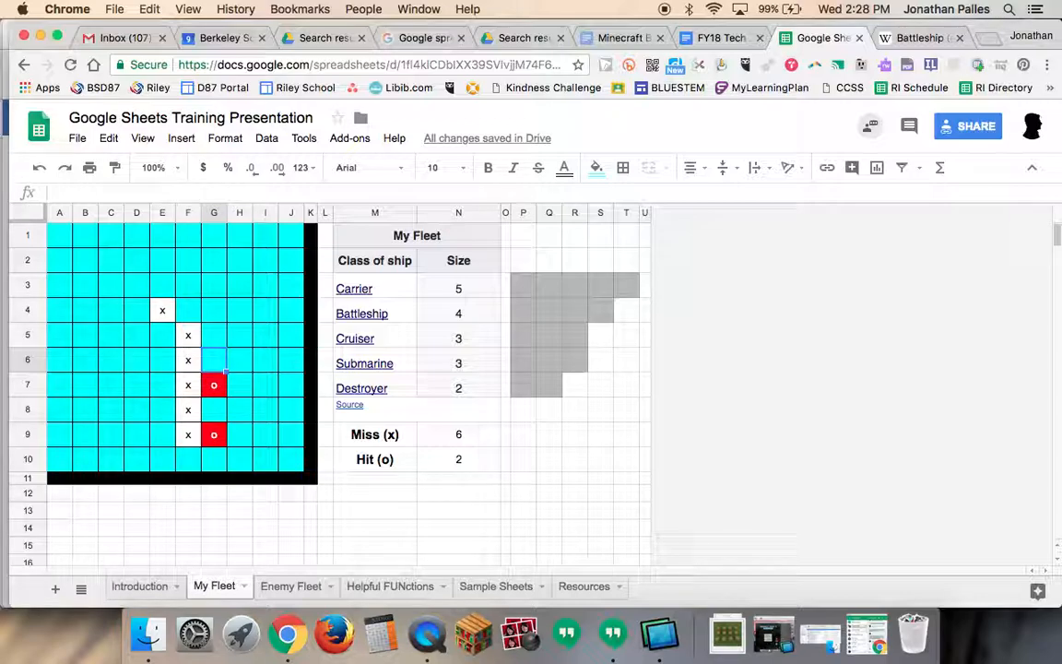
pyautogui.moveTo(134, 276); pyautogui.dragTo(244, 457)
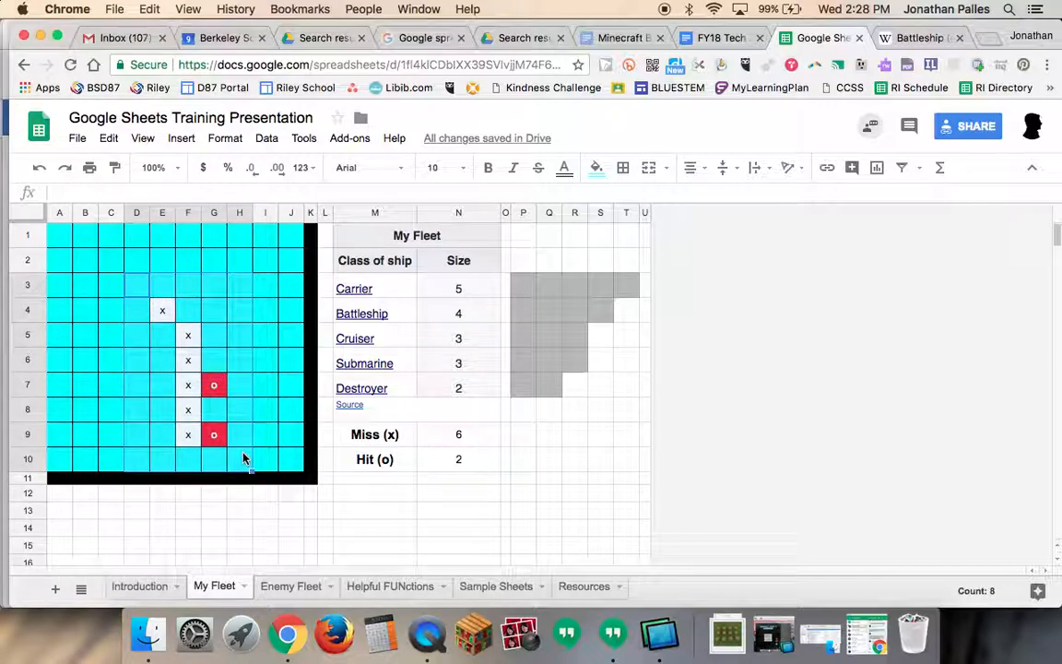
pyautogui.press('Delete')
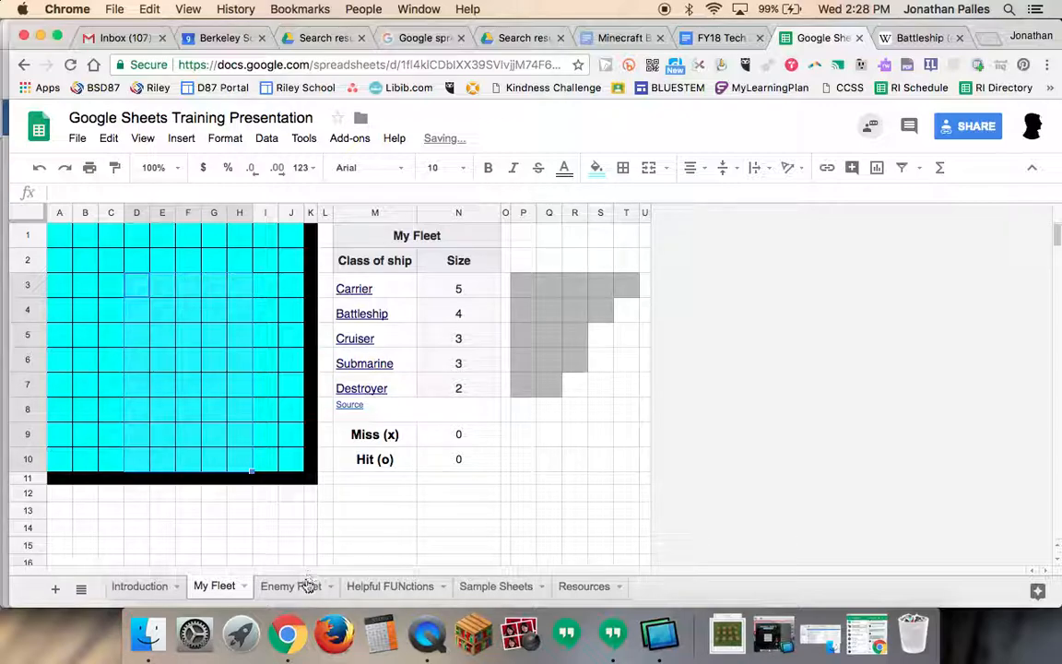
# Step: On the Enemy Fleet sheet, enter the labels "Miss (x)" in M9 and "Hit (o)" in M10
pyautogui.click(296, 587)
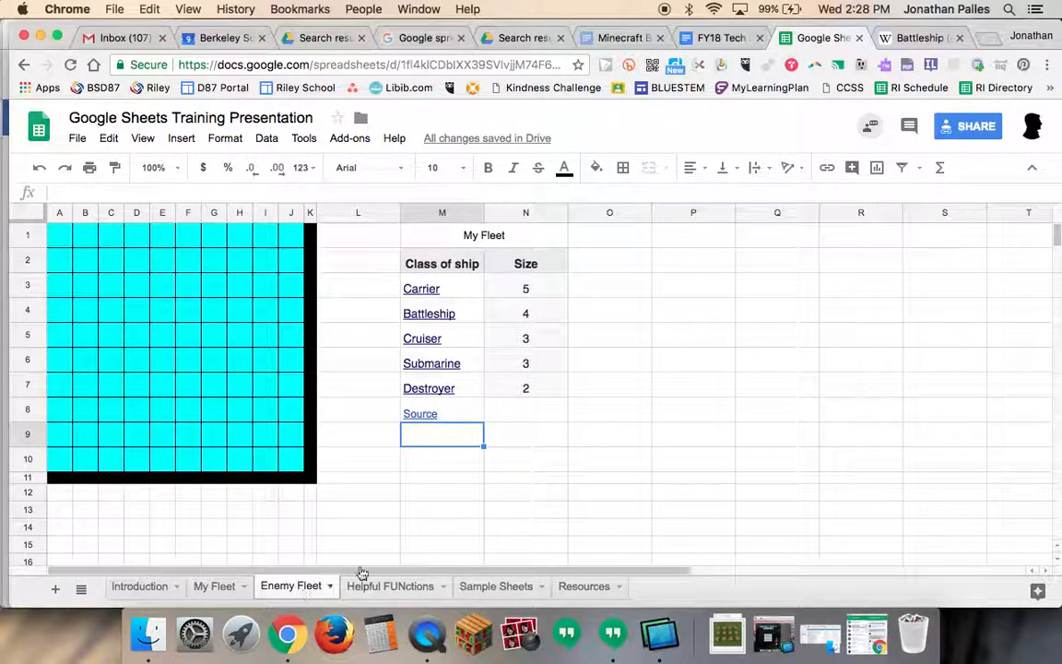
pyautogui.write('Miss')
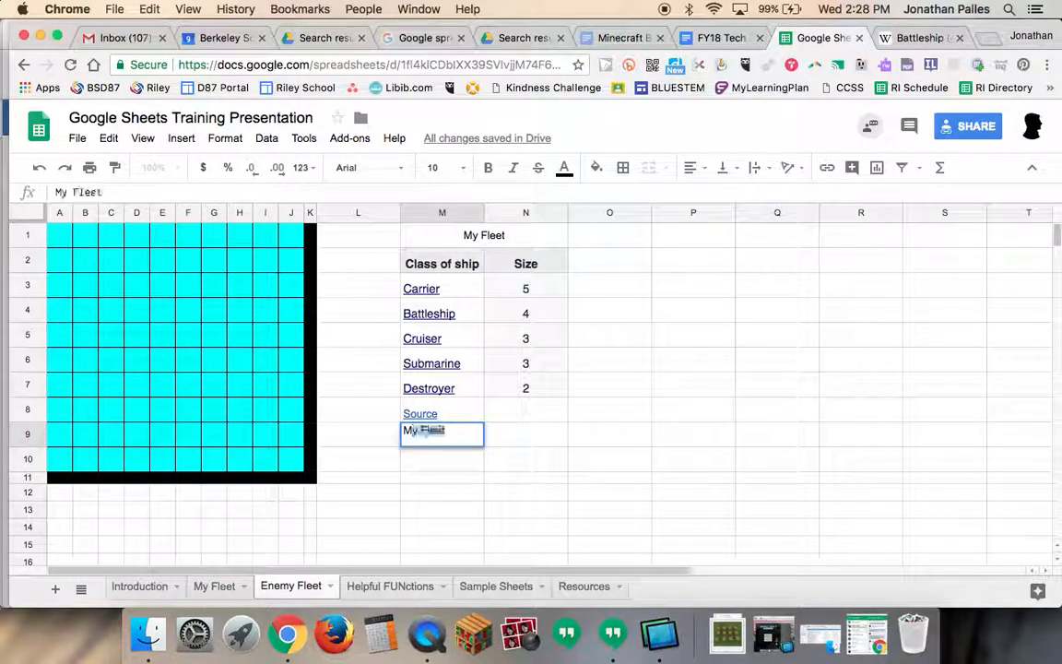
pyautogui.write(' (')
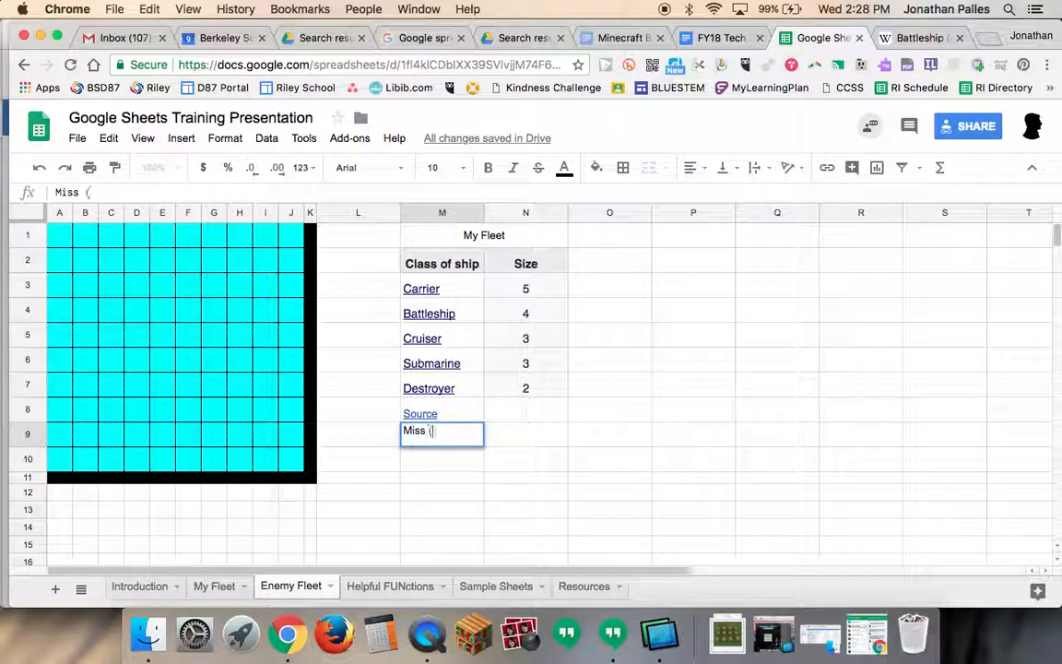
pyautogui.write('x)')
pyautogui.press('Return')
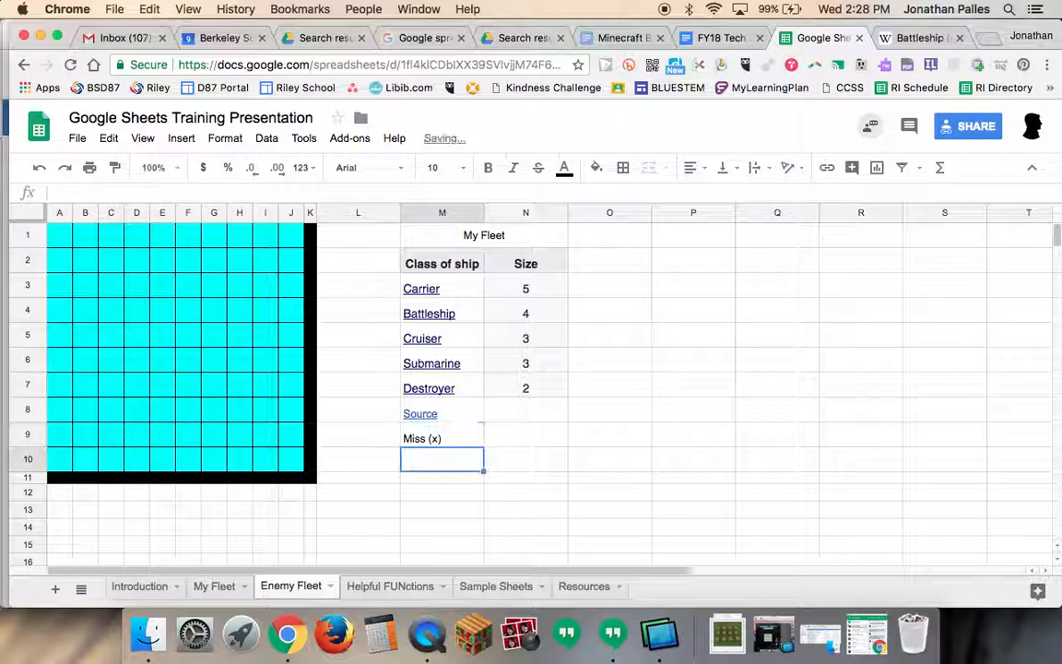
pyautogui.write('Hit ')
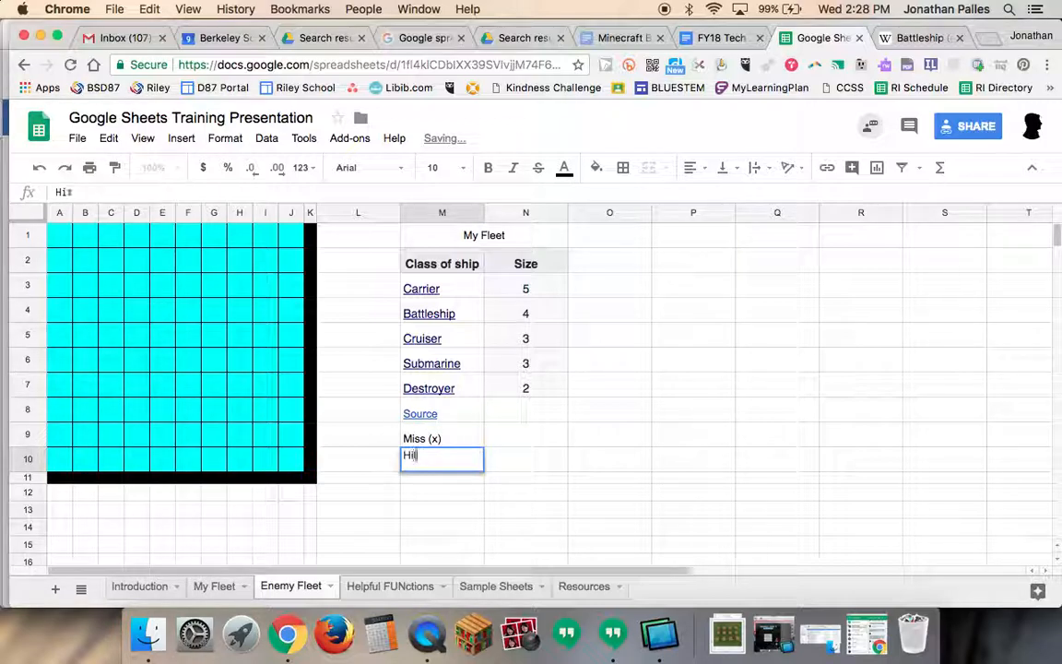
pyautogui.write('(o)')
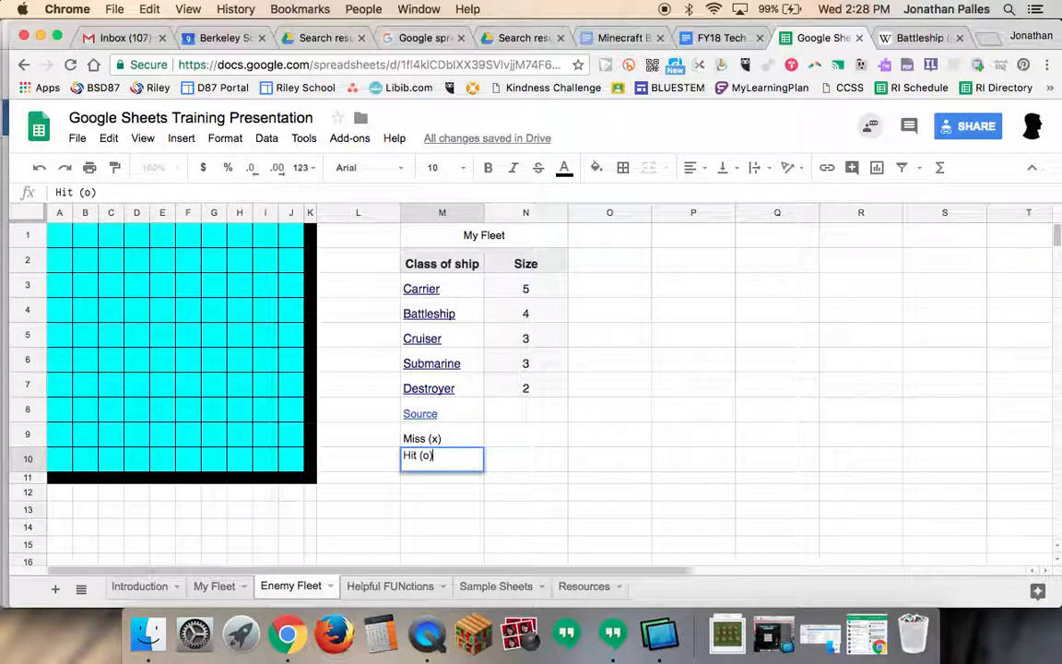
pyautogui.press('Up')
pyautogui.press('Down')
pyautogui.press('Up')
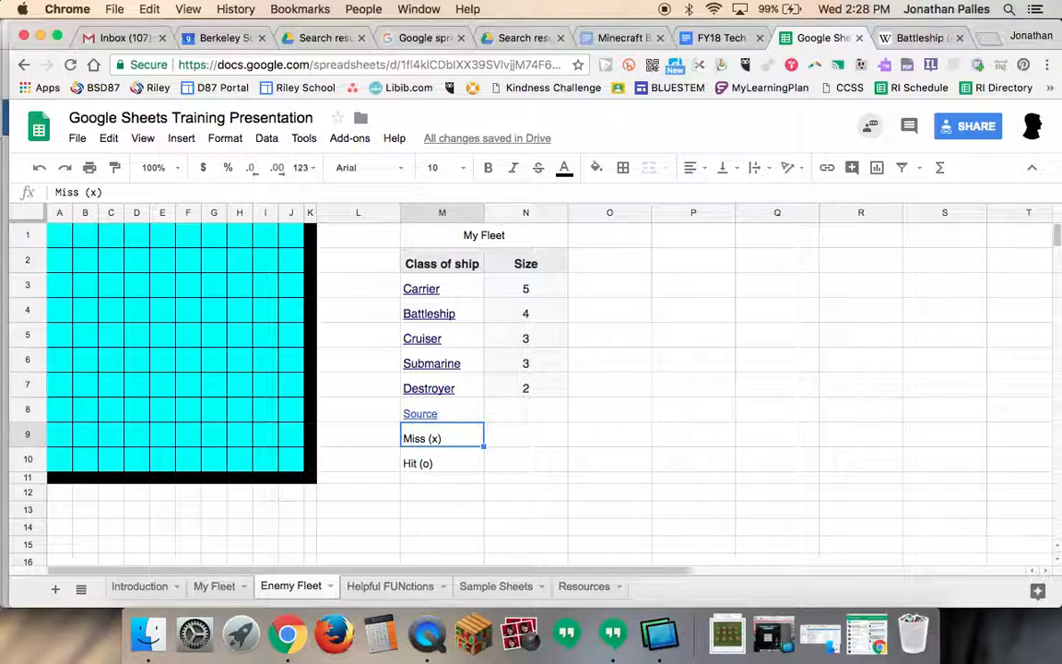
# Step: Enter a COUNTIF formula in N9 beside Miss (x) that counts the cells containing "x" in A1:J10
pyautogui.press('Right')
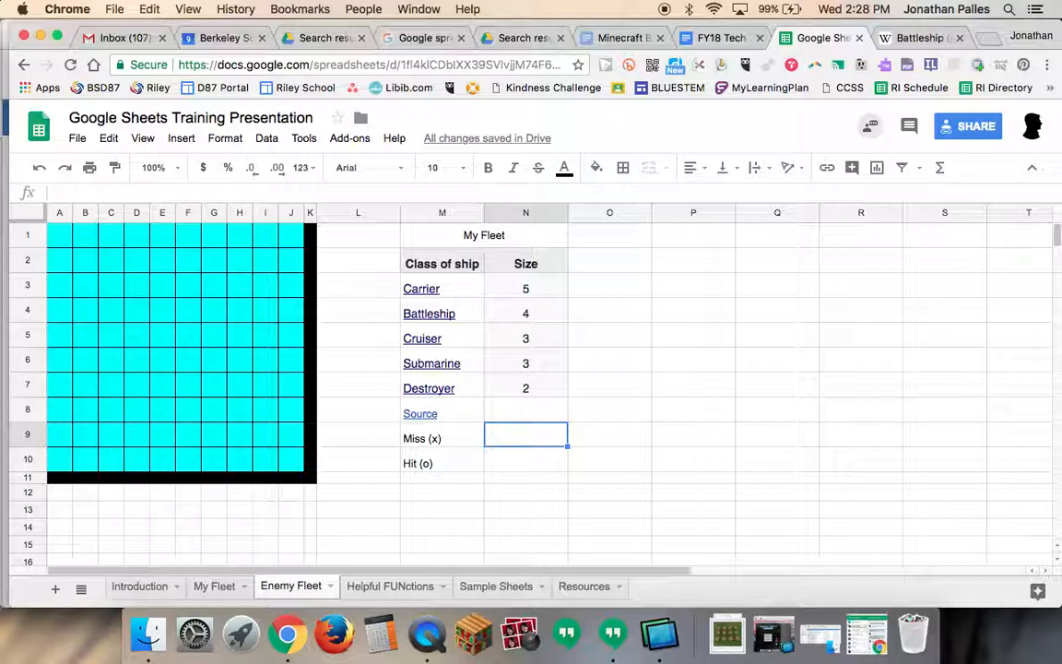
pyautogui.write('=')
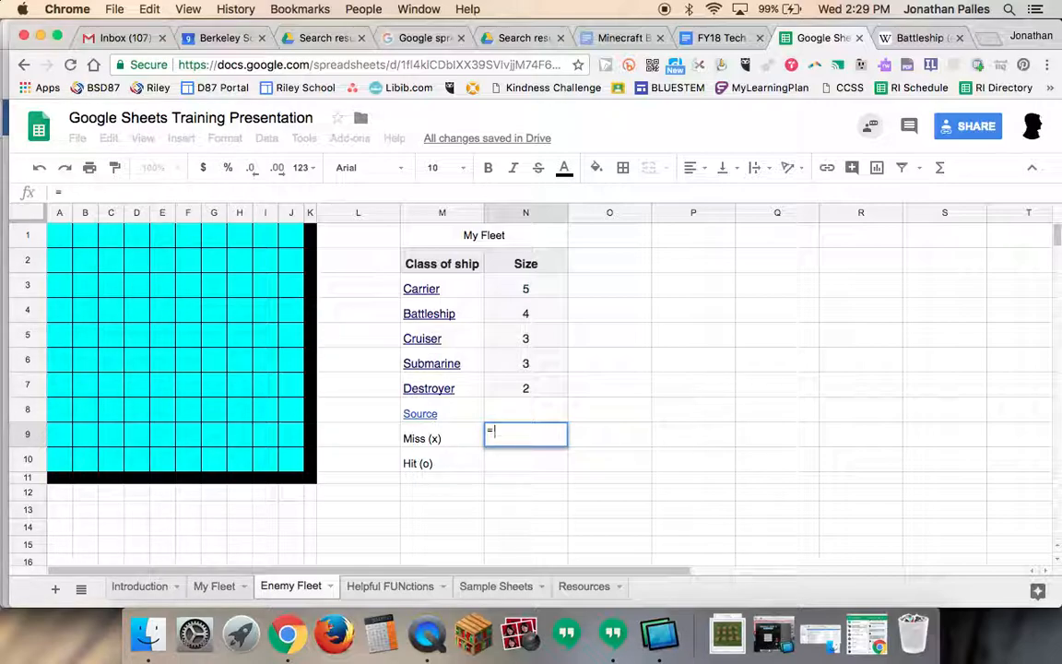
pyautogui.write('cou')
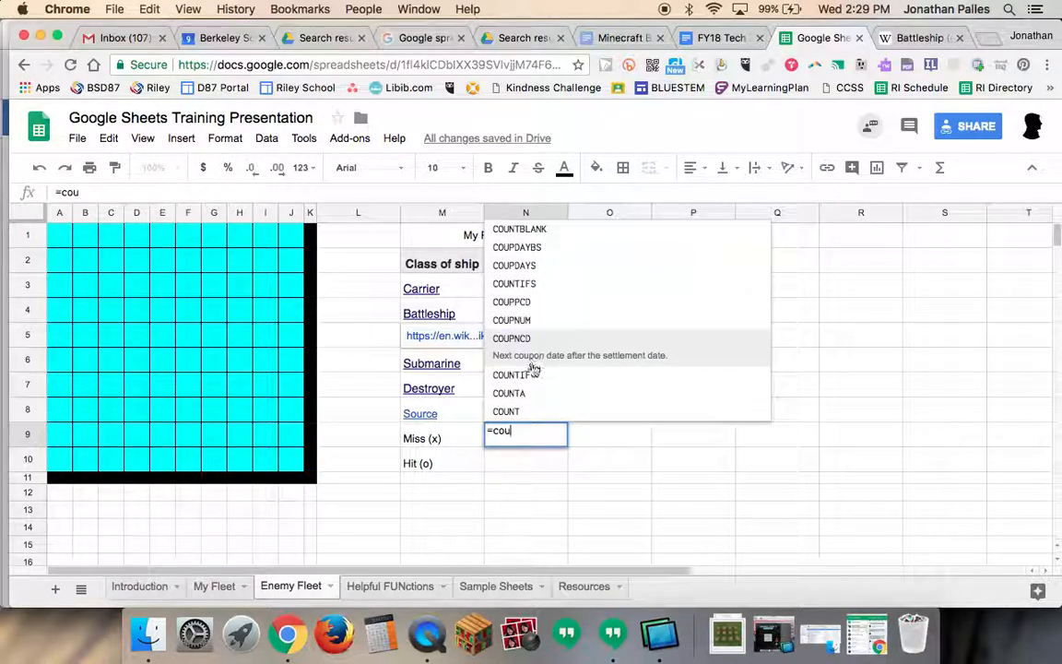
pyautogui.click(530, 373)
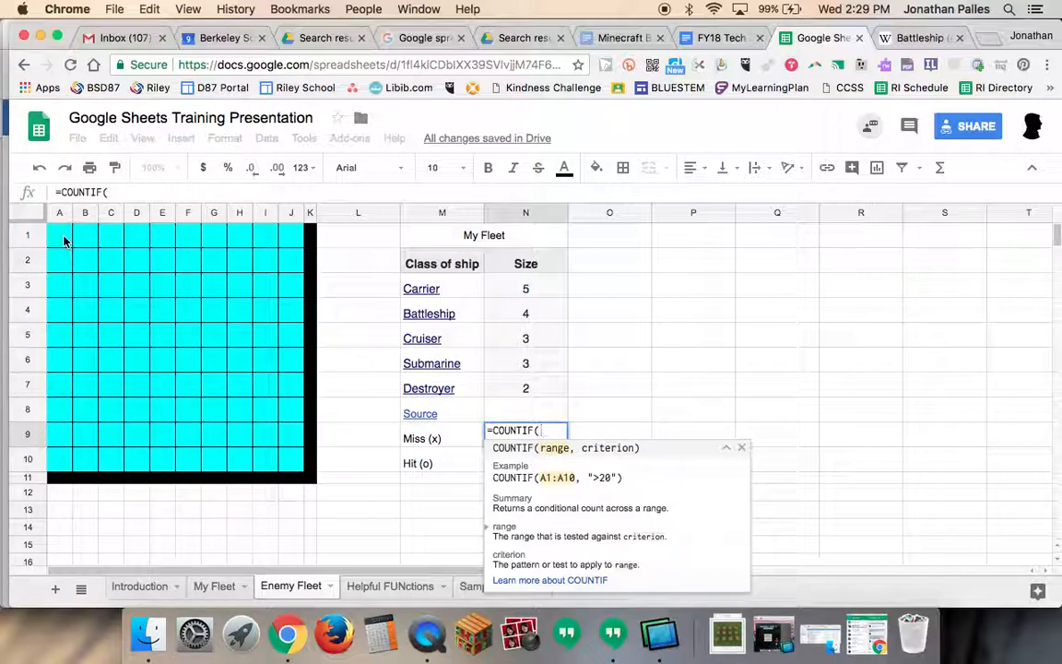
pyautogui.moveTo(64, 240); pyautogui.dragTo(289, 462)
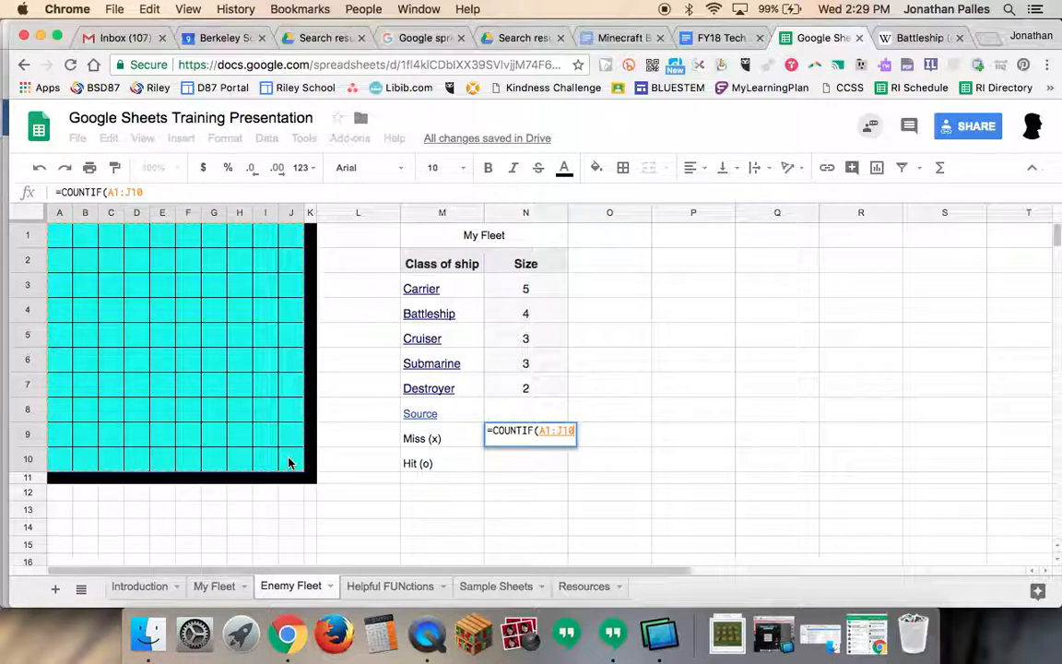
pyautogui.write(',')
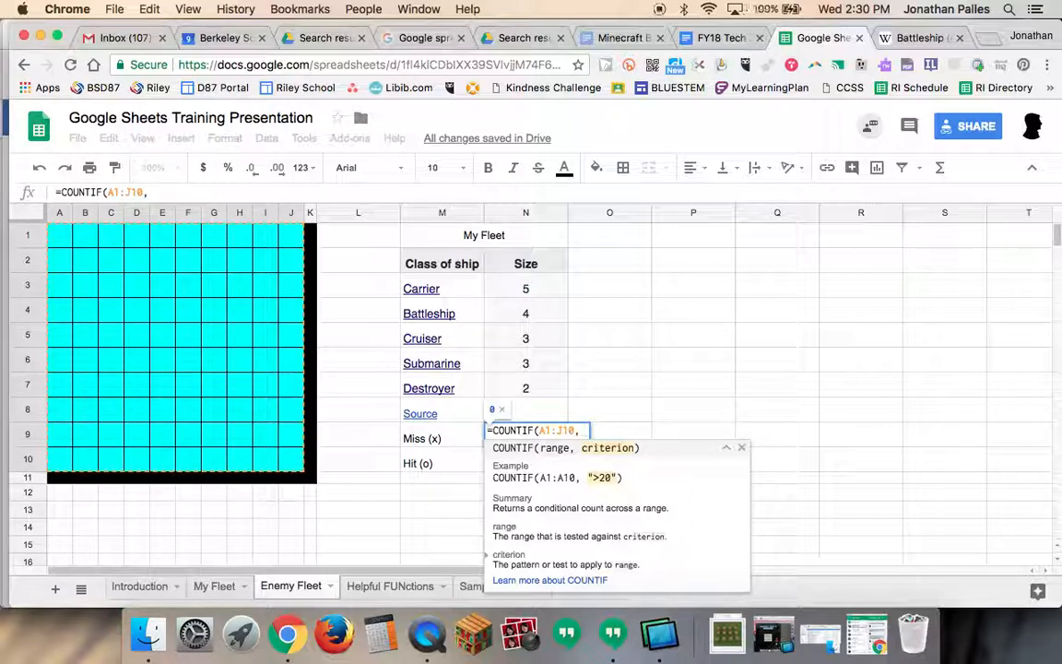
pyautogui.write('x')
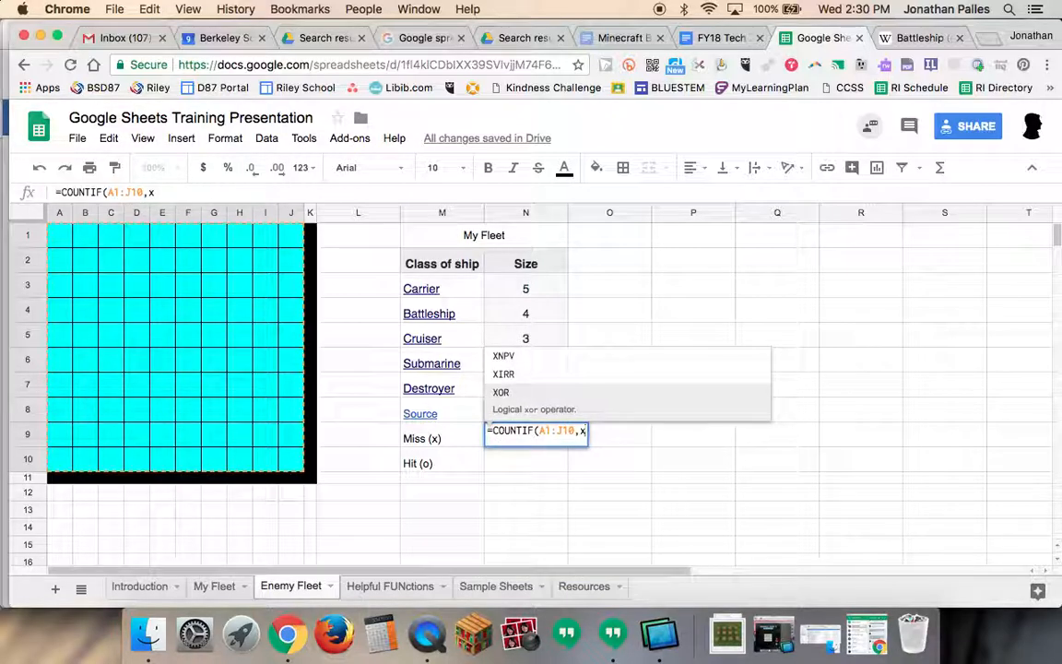
pyautogui.press('BackSpace')
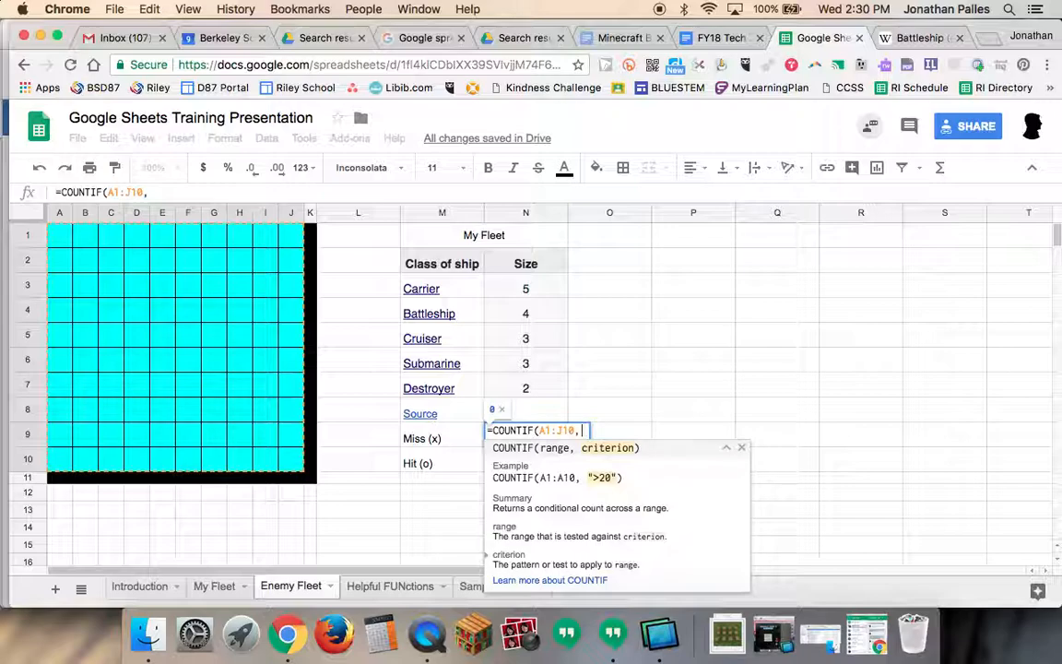
pyautogui.write('"')
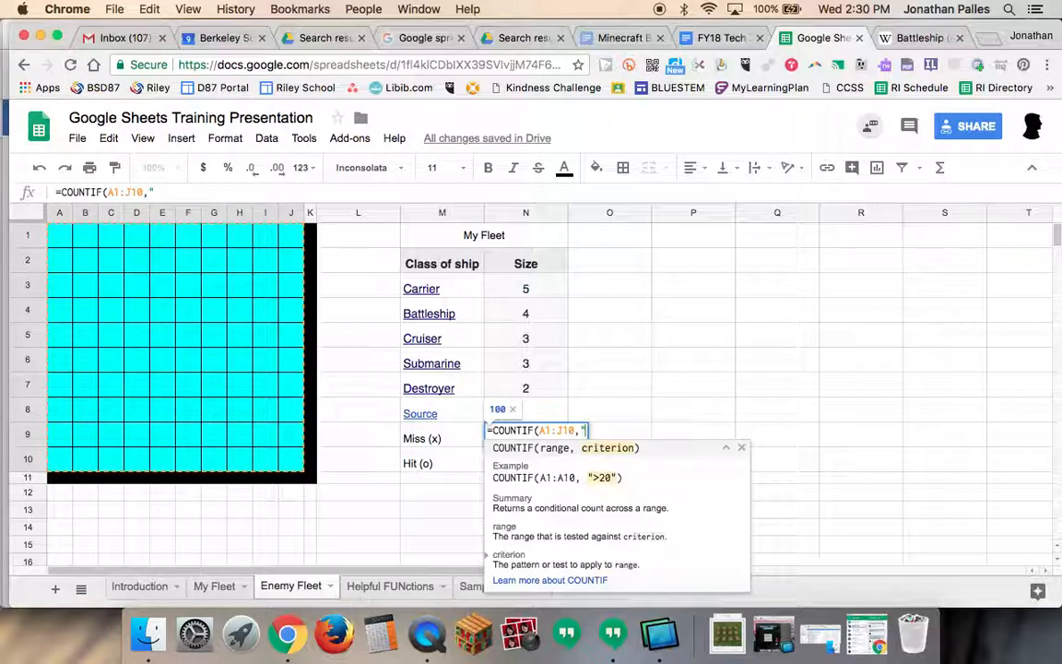
pyautogui.write('x"')
pyautogui.press('Return')
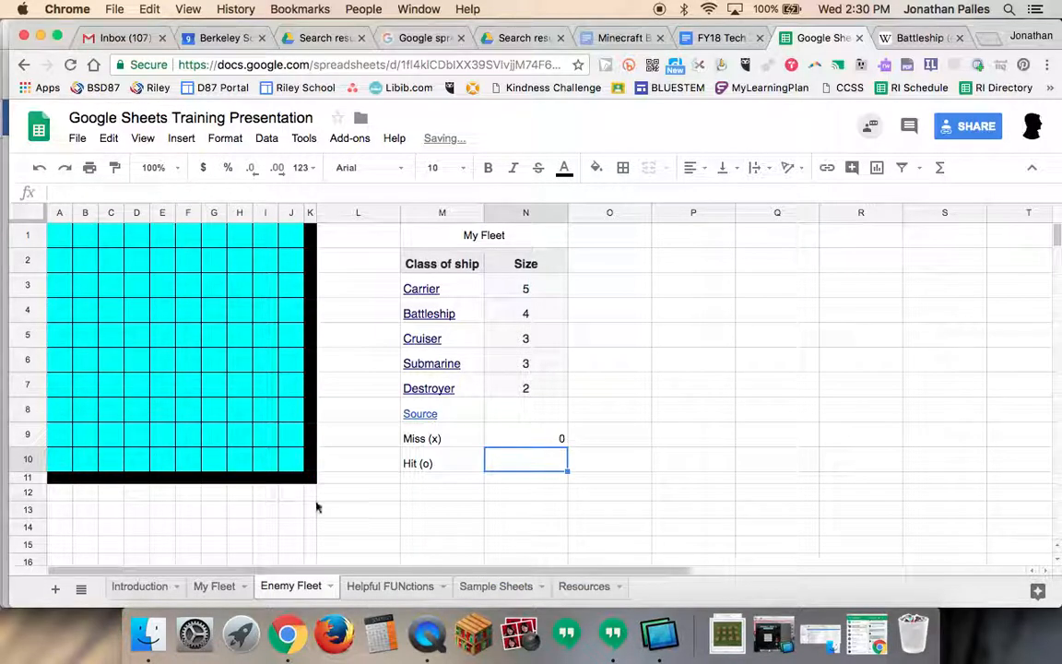
# Step: Test the new miss formula by entering x in cells C3 through F3 of the Enemy Fleet grid
pyautogui.click(533, 440)
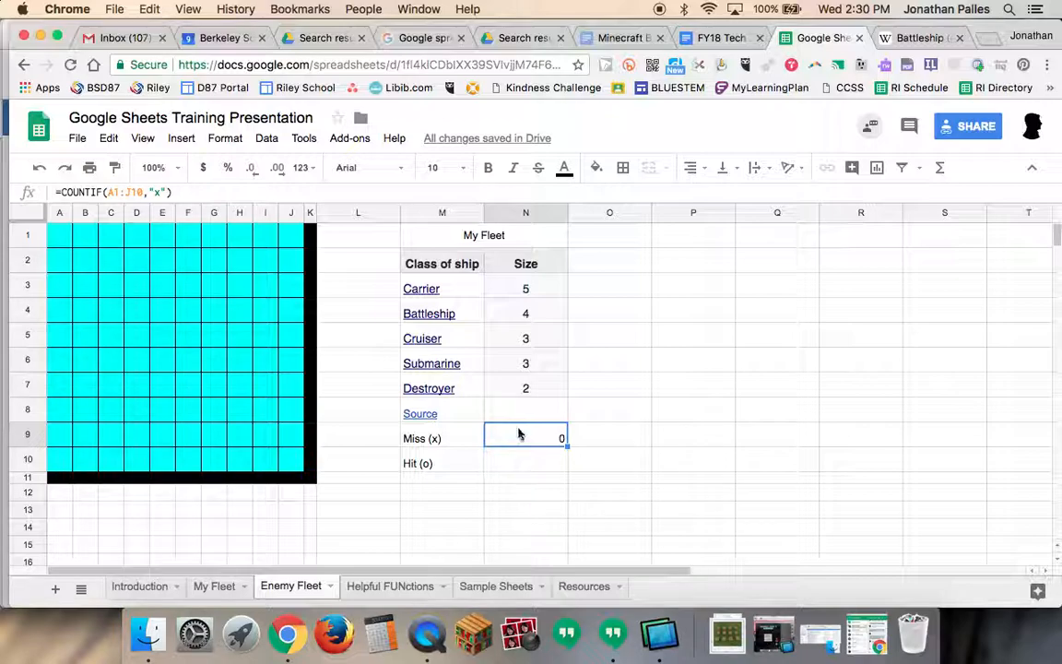
pyautogui.click(118, 293)
pyautogui.write('xx')
pyautogui.press('Tab')
pyautogui.write('x')
pyautogui.press('Tab')
pyautogui.write('x')
pyautogui.press('Tab')
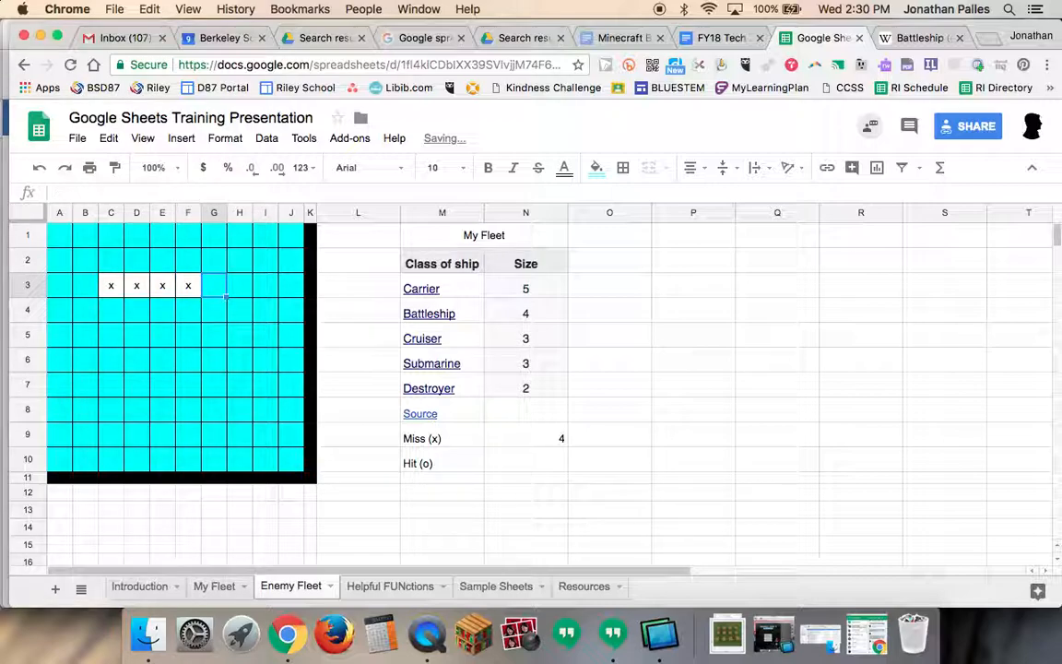